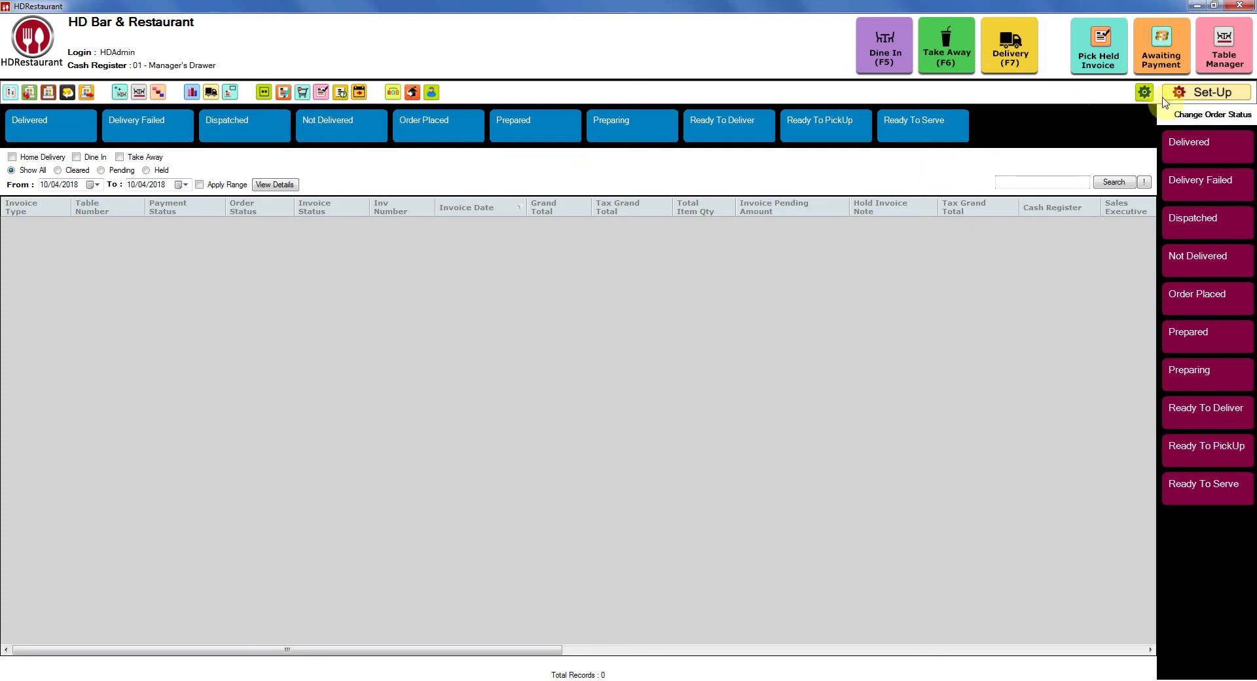
# Step: Search Set-Up for 'business' to narrow the module list to Business Locations
pyautogui.click(1212, 96)
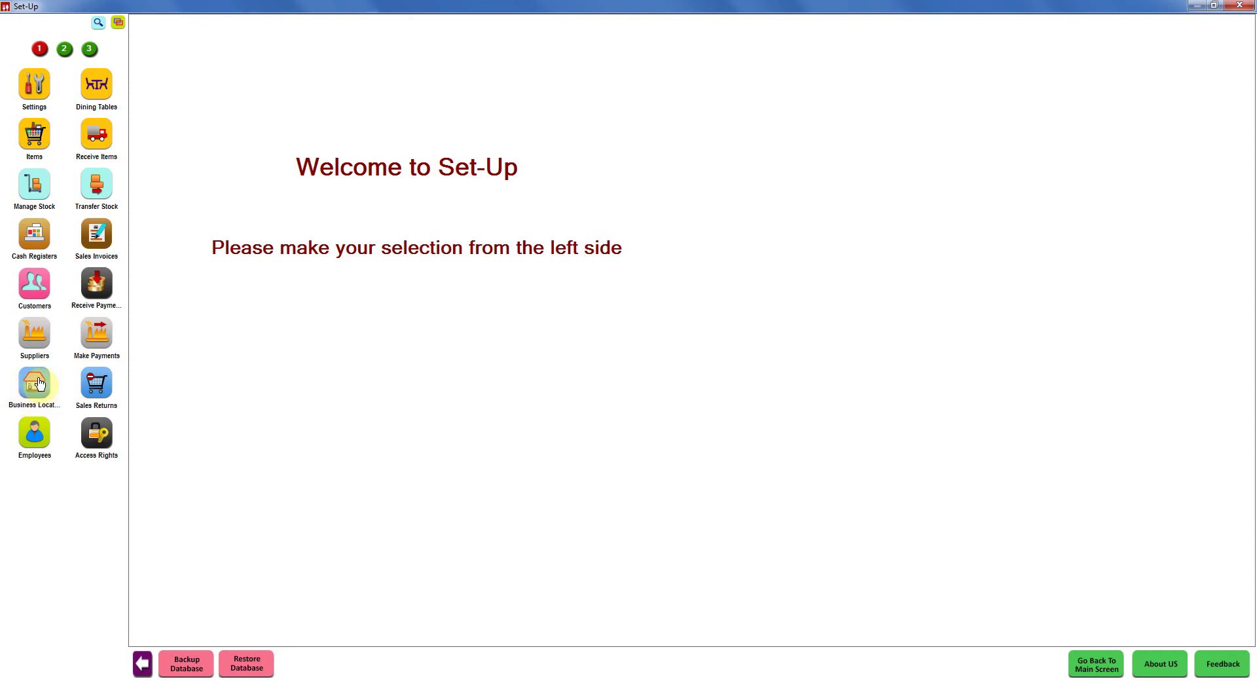
pyautogui.click(99, 23)
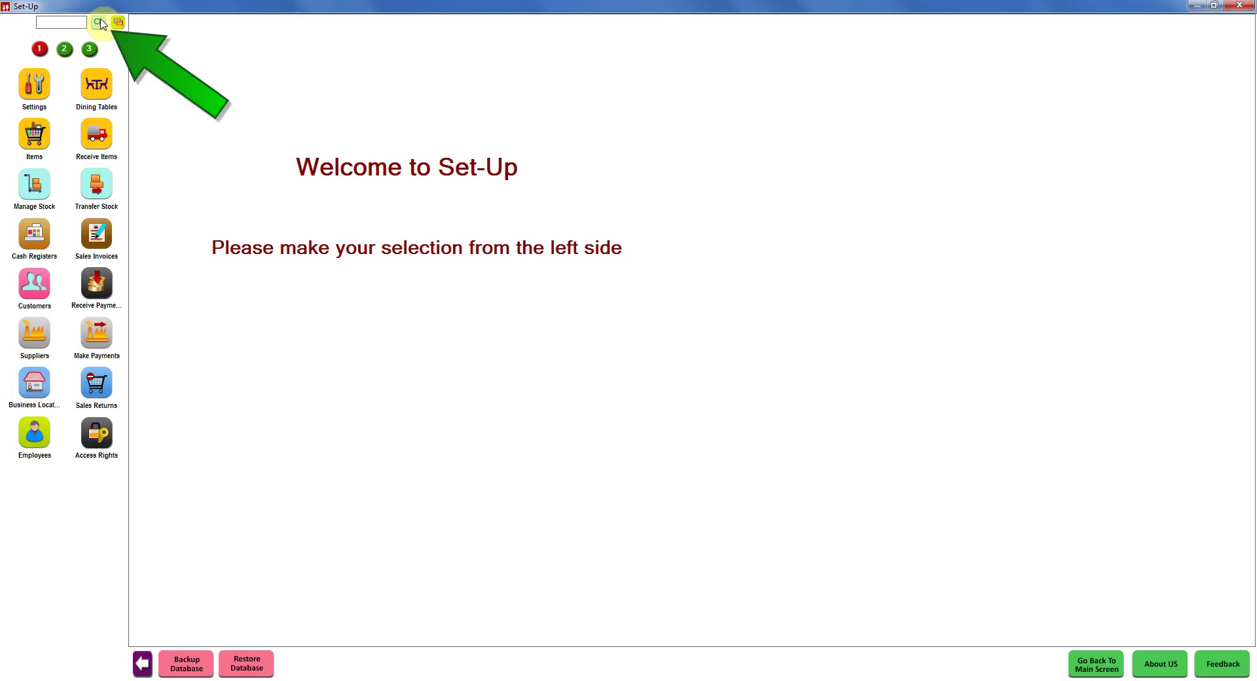
pyautogui.write('business')
pyautogui.press('Return')
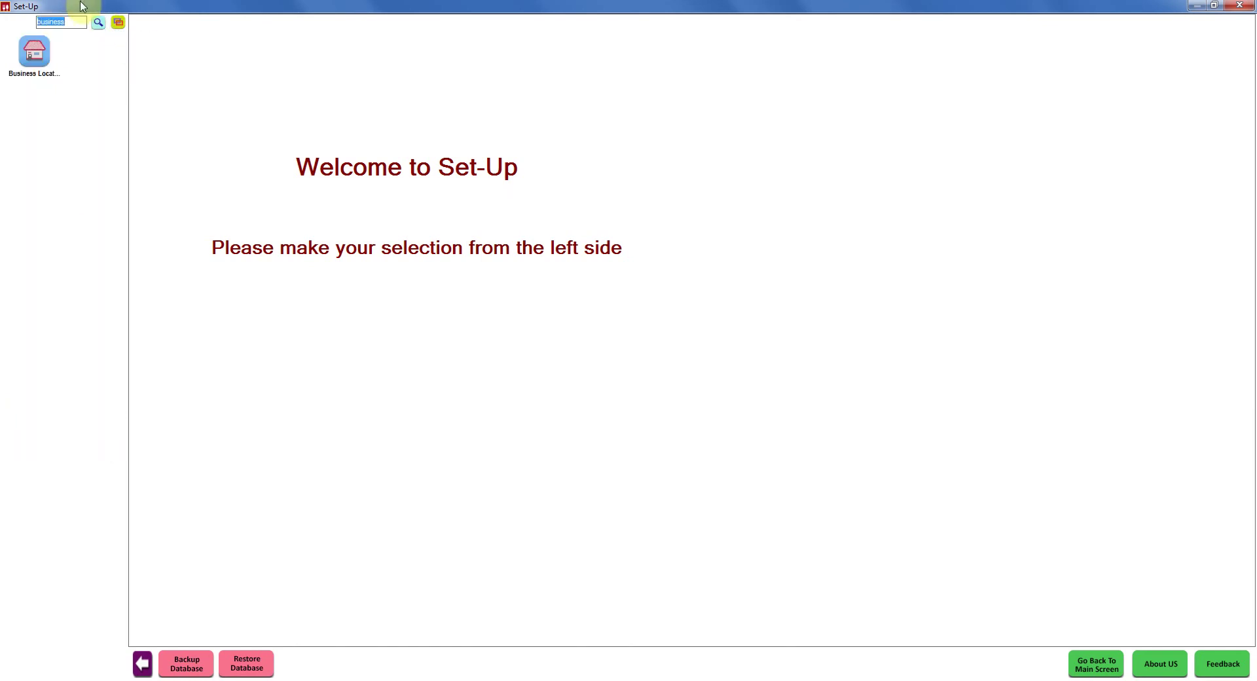
# Step: Edit the HD Bar & Restaurant location and bring up its Additional Receipts Printer Manager
pyautogui.click(39, 57)
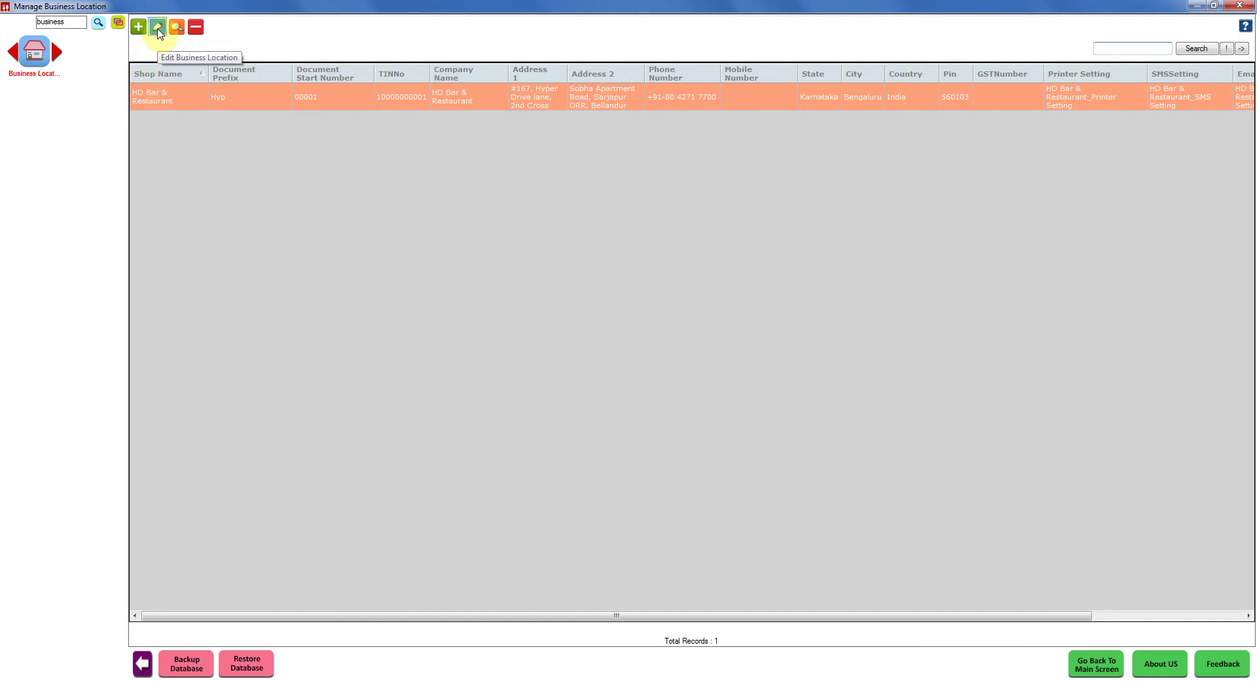
pyautogui.click(157, 29)
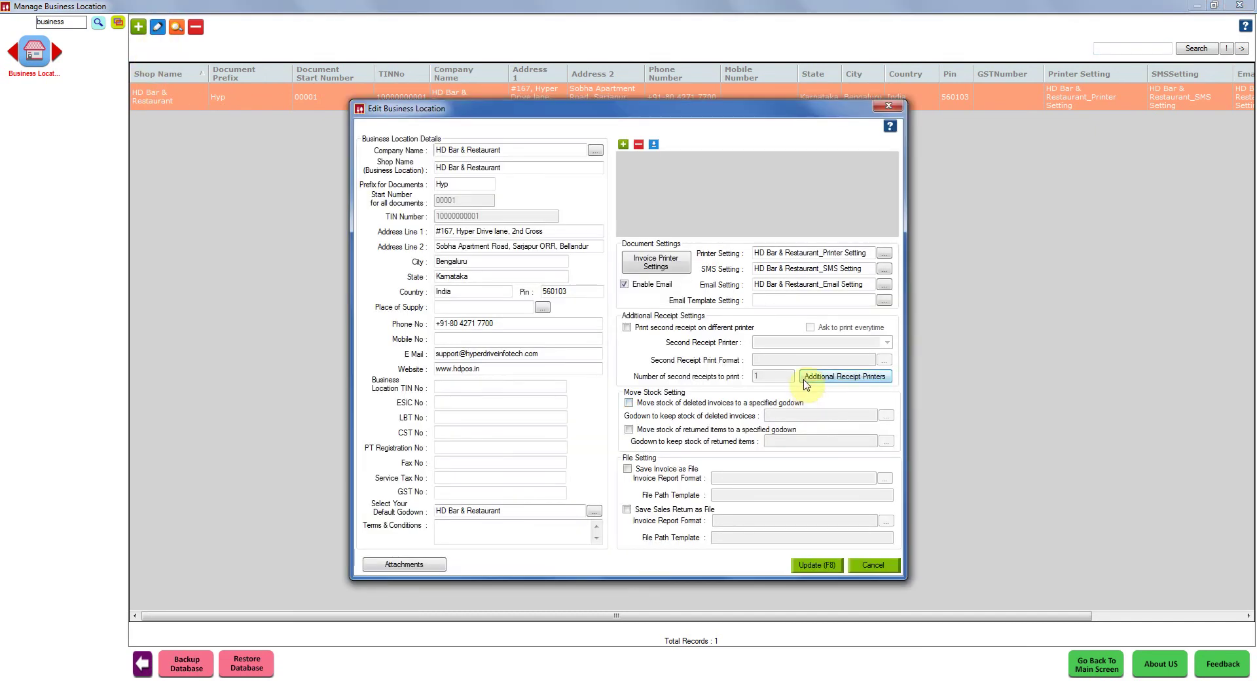
pyautogui.click(873, 381)
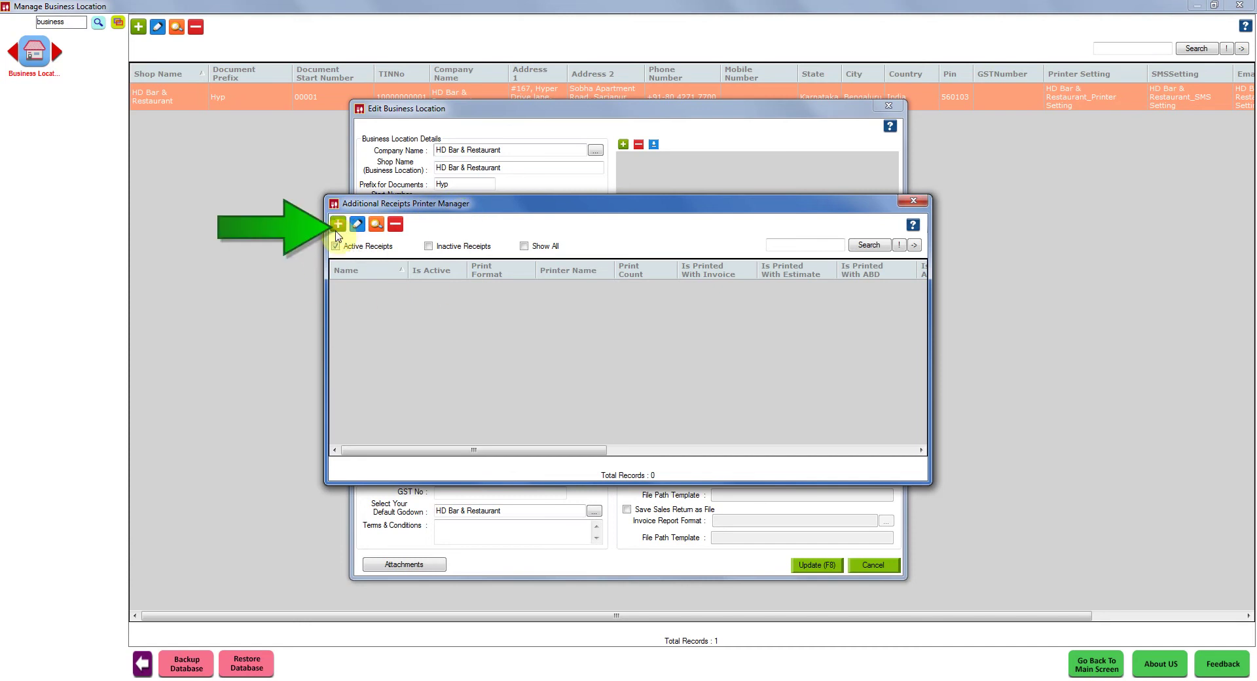
# Step: Add a receipt setting named KOT with Create As Order Token and Create with Invoice enabled
pyautogui.click(338, 225)
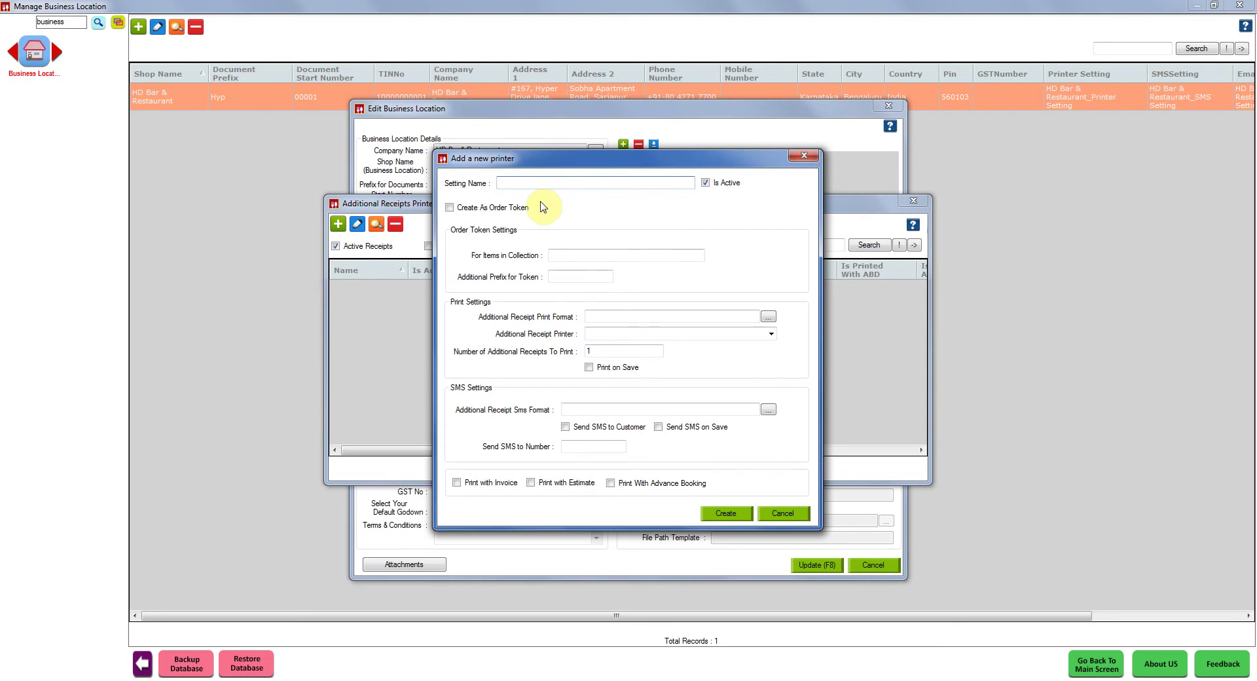
pyautogui.write('KOT')
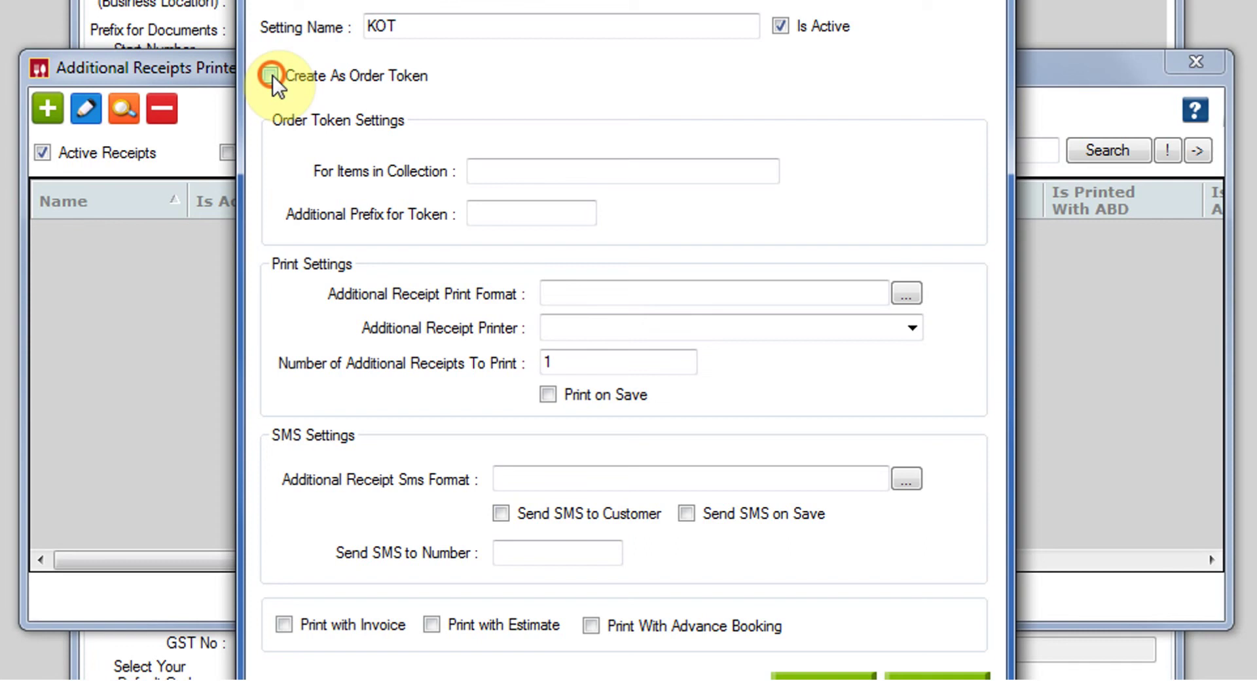
pyautogui.click(270, 75)
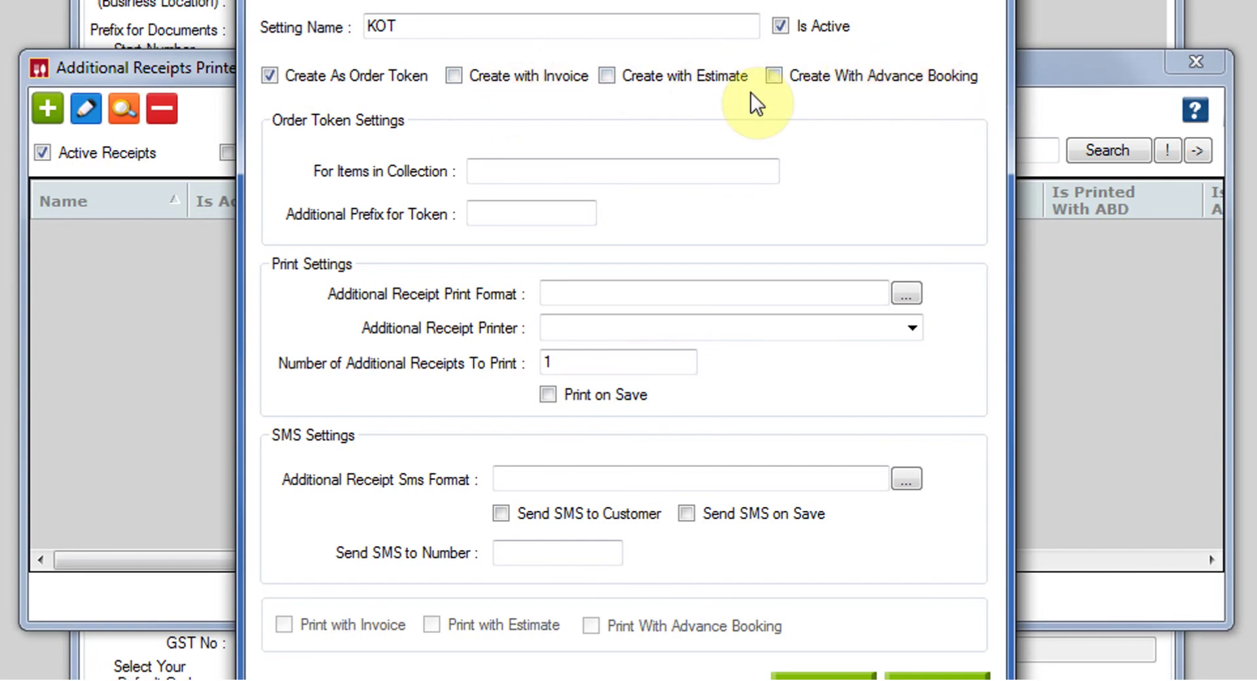
pyautogui.click(454, 76)
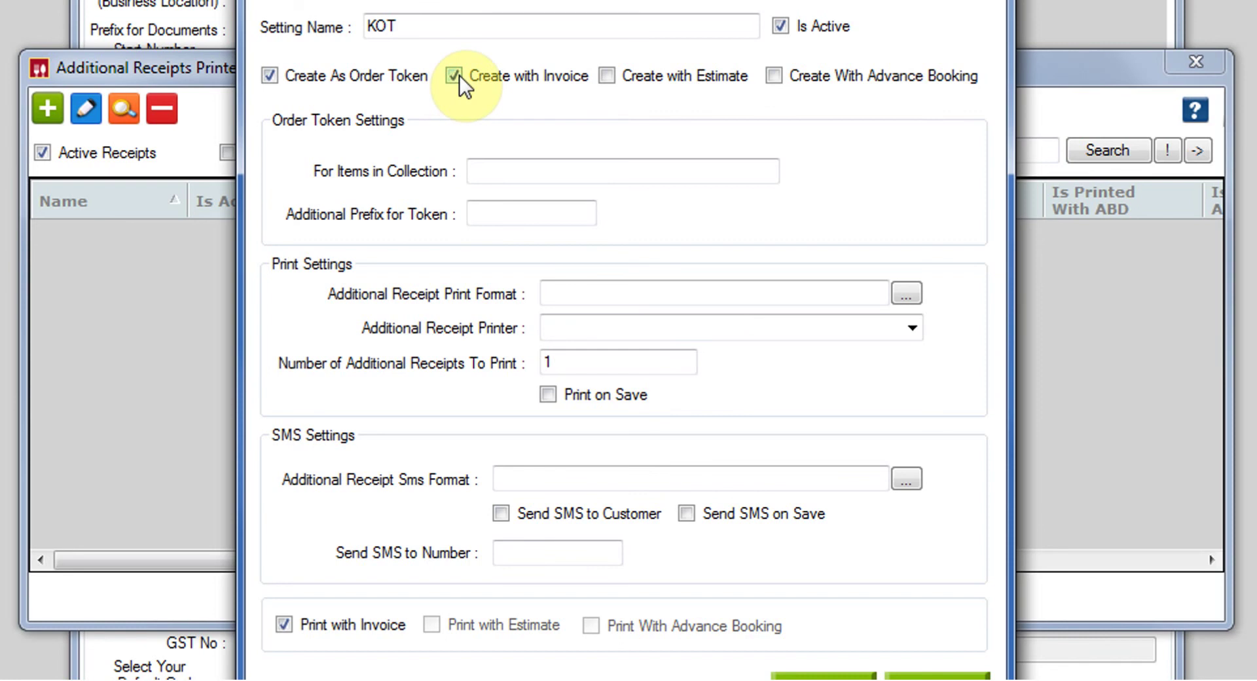
pyautogui.click(563, 172)
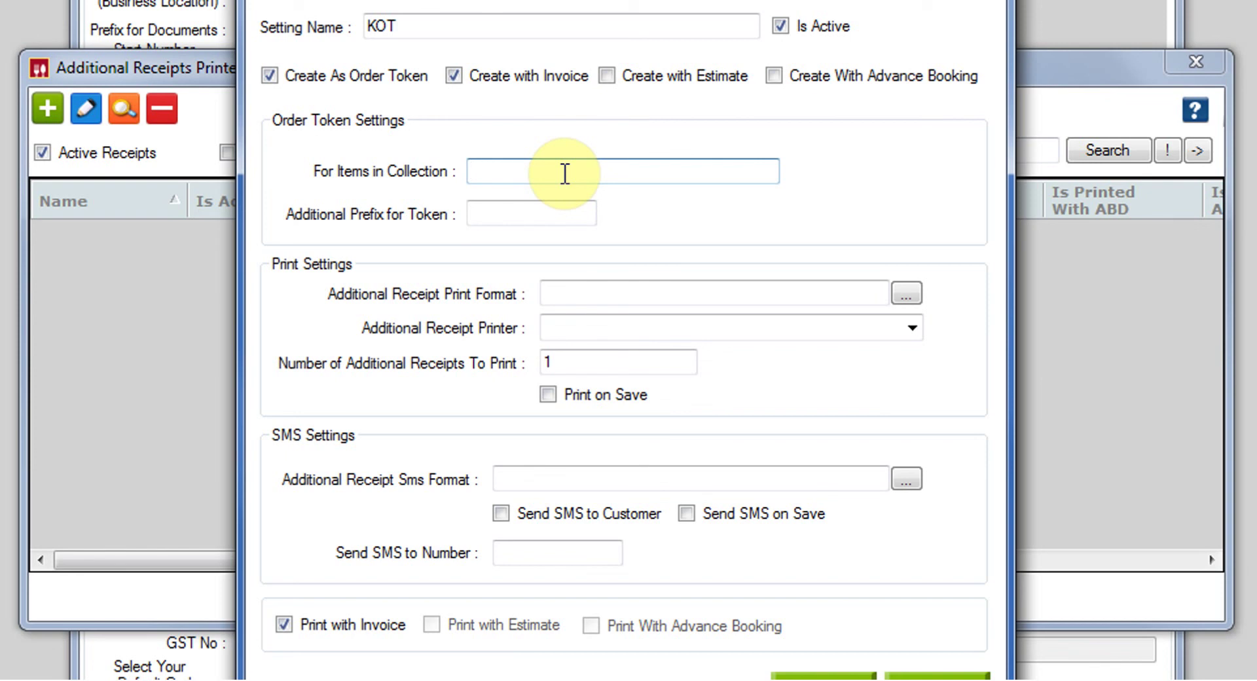
# Step: Apply the KOT token to the Chinese item collection with 'Chinese' as additional token prefix
pyautogui.write('D')
pyautogui.press('BackSpace')
pyautogui.press('BackSpace')
pyautogui.write('Chinese')
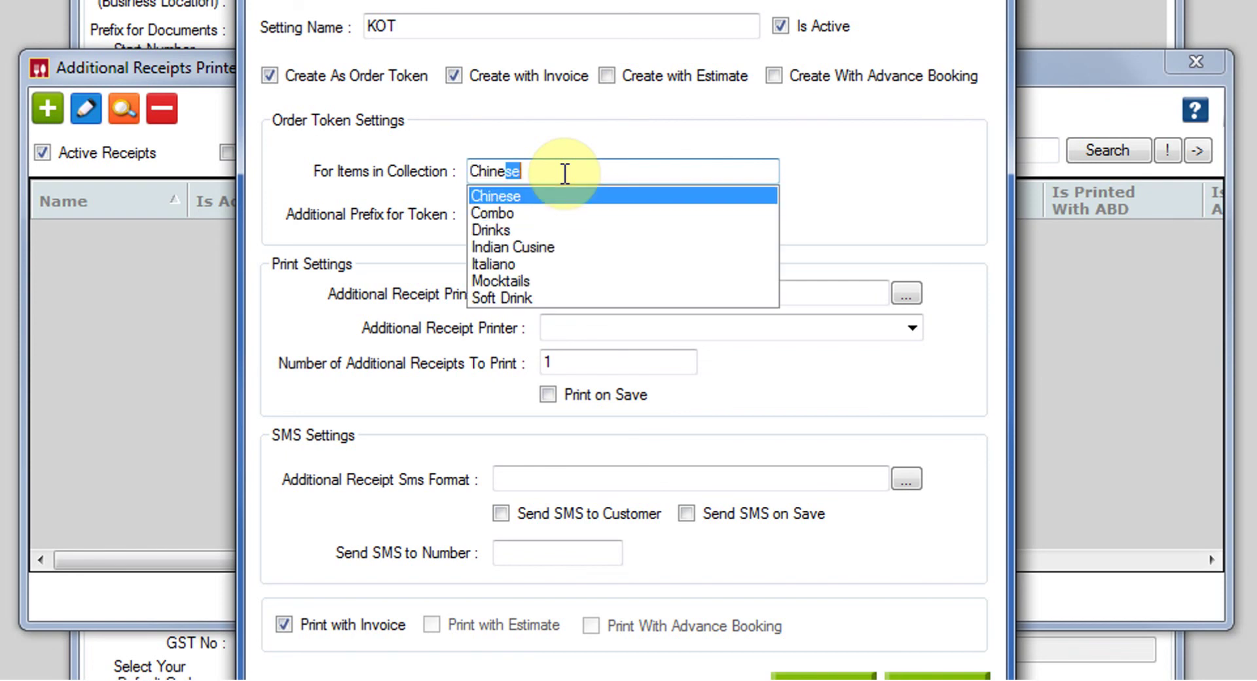
pyautogui.press('Tab')
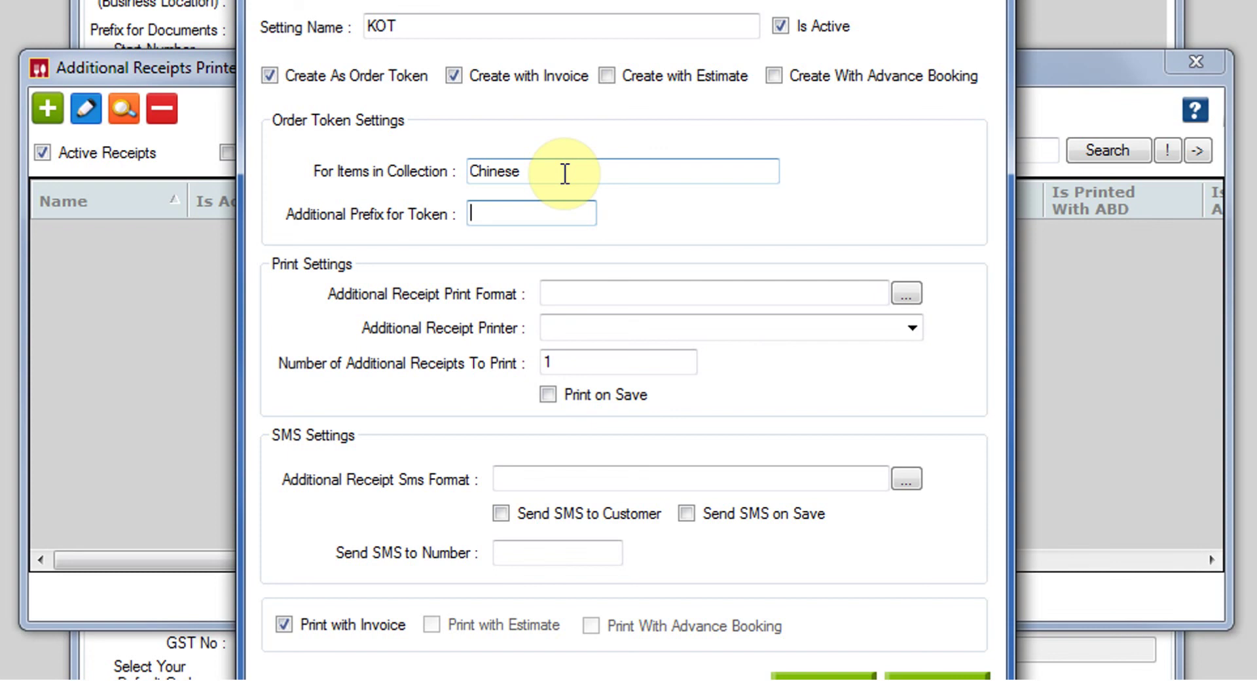
pyautogui.write('Chinese')
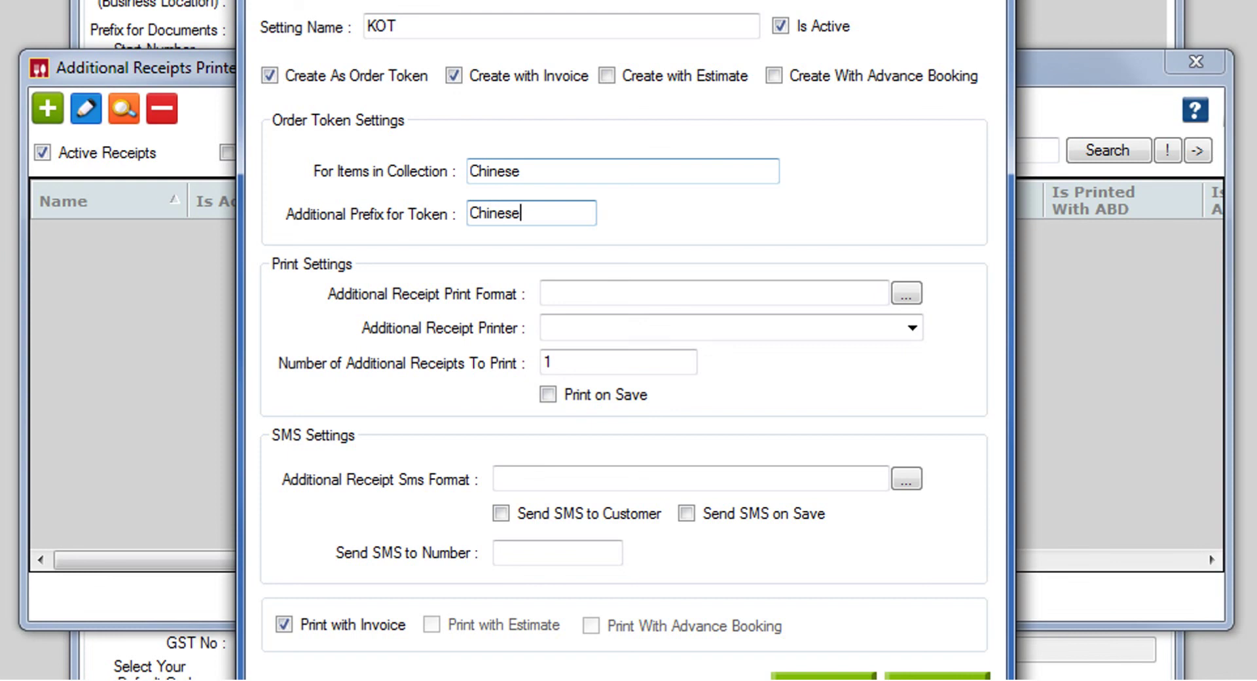
# Step: Print KOT in KOT_Laser format on Microsoft XPS Document Writer, 1 copy, with Print on Save
pyautogui.click(632, 295)
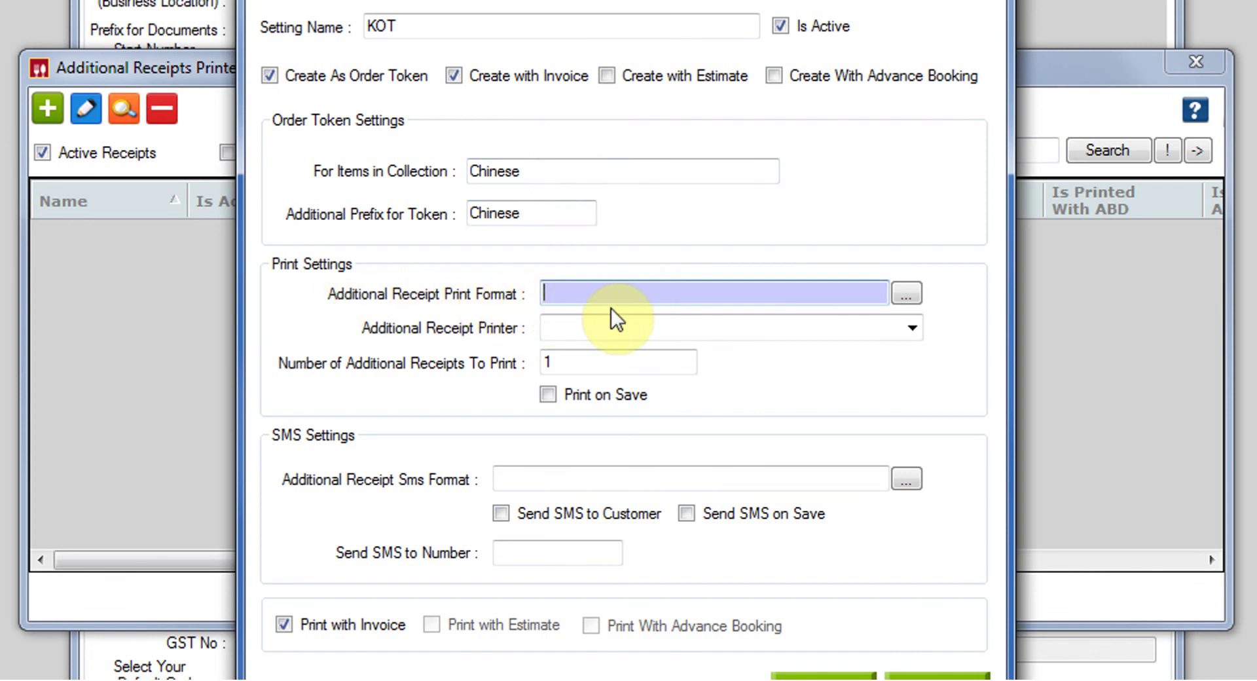
pyautogui.write('?kot')
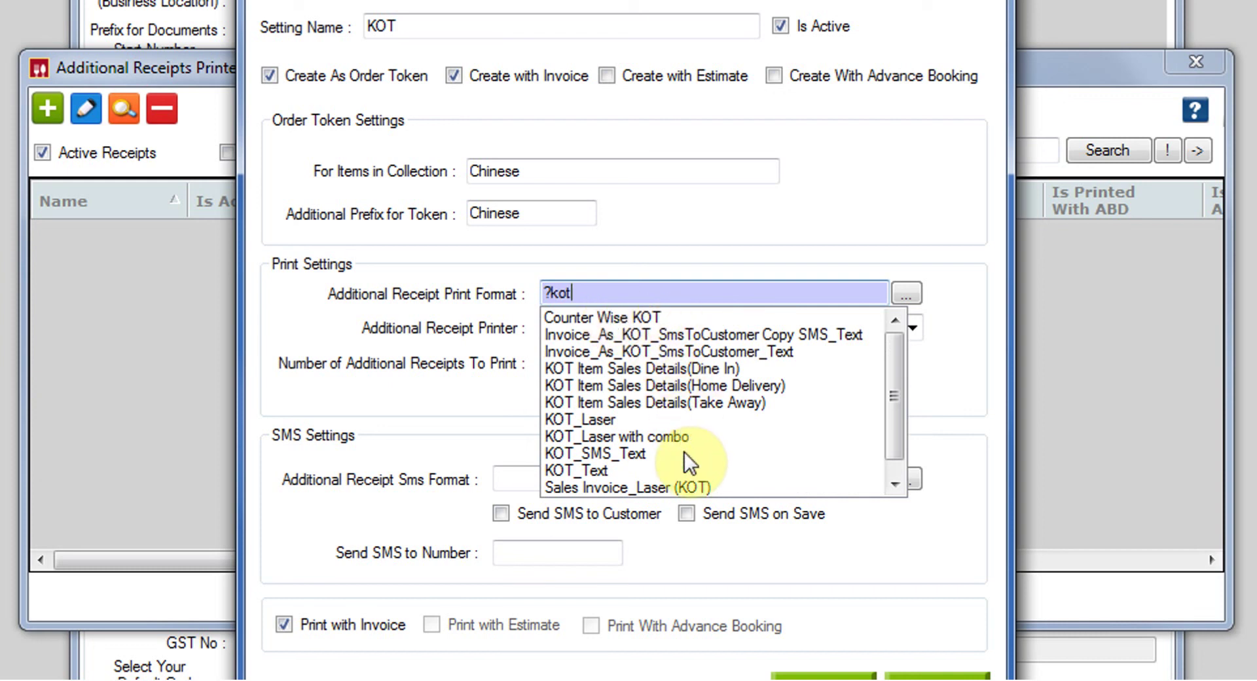
pyautogui.click(599, 420)
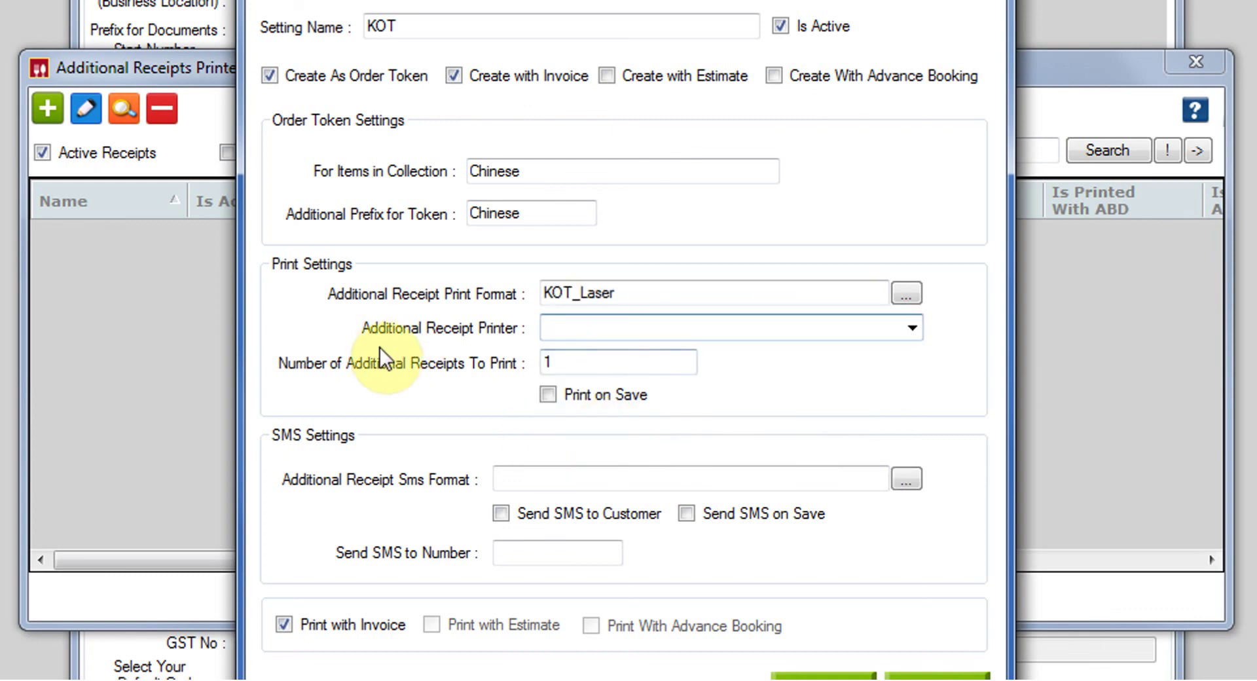
pyautogui.click(912, 329)
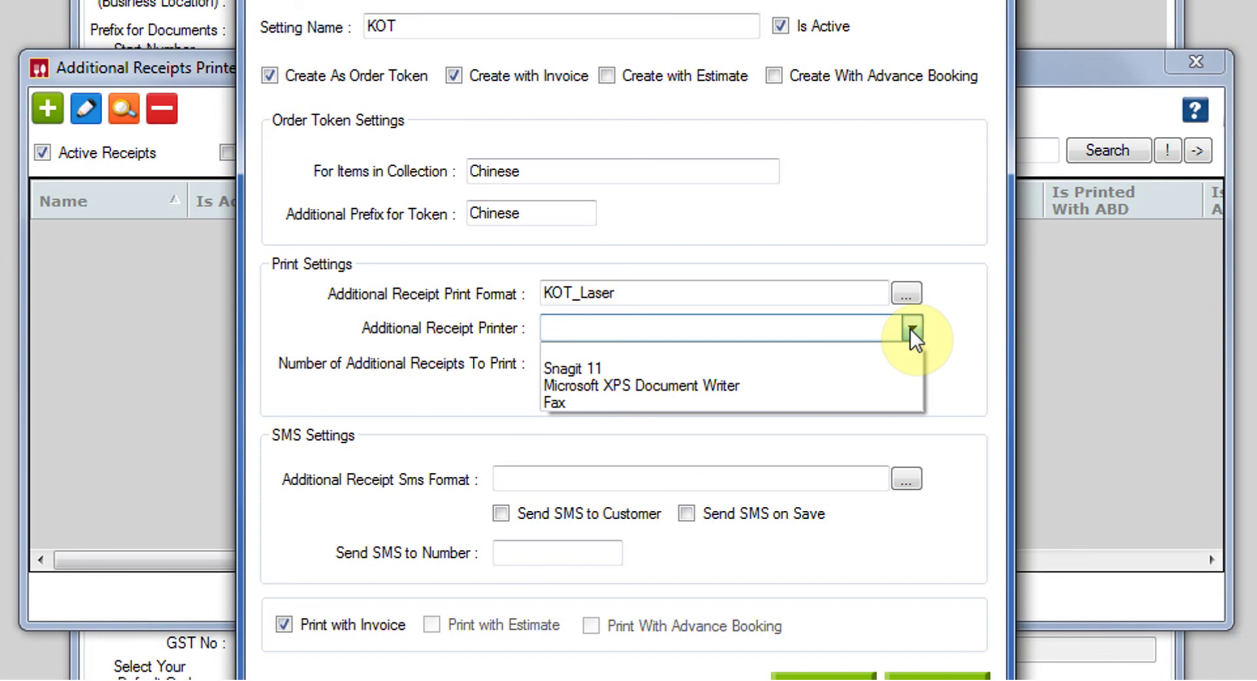
pyautogui.click(771, 383)
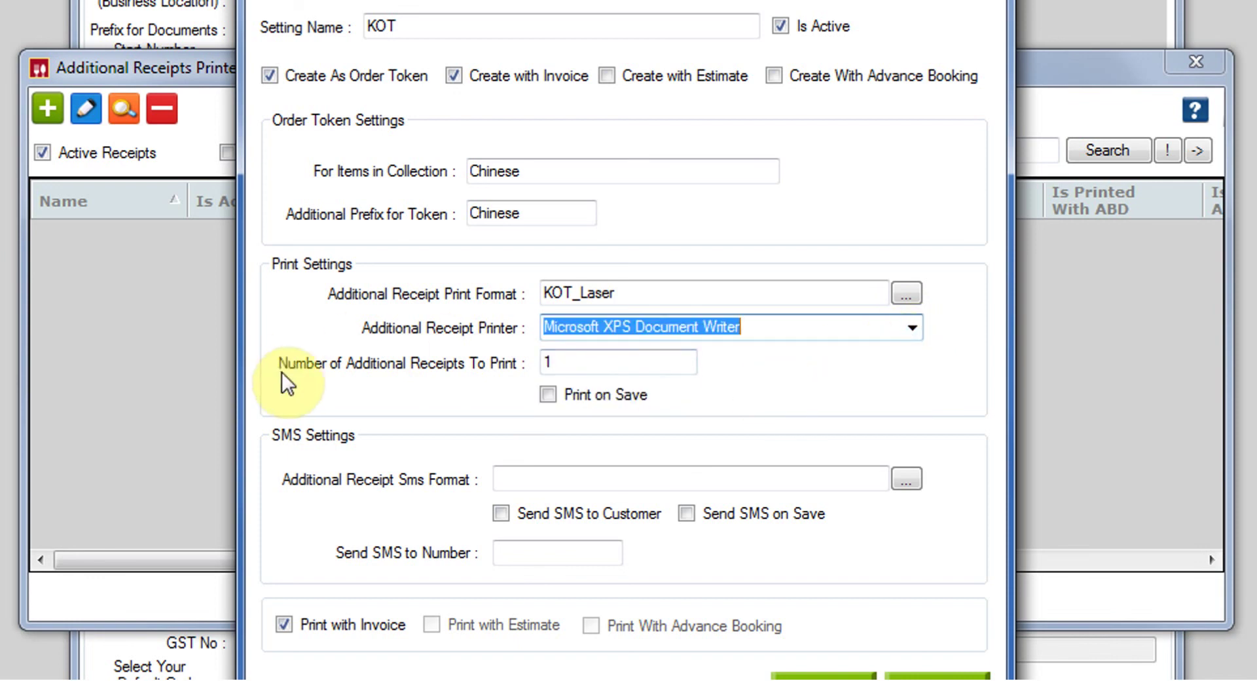
pyautogui.click(581, 364)
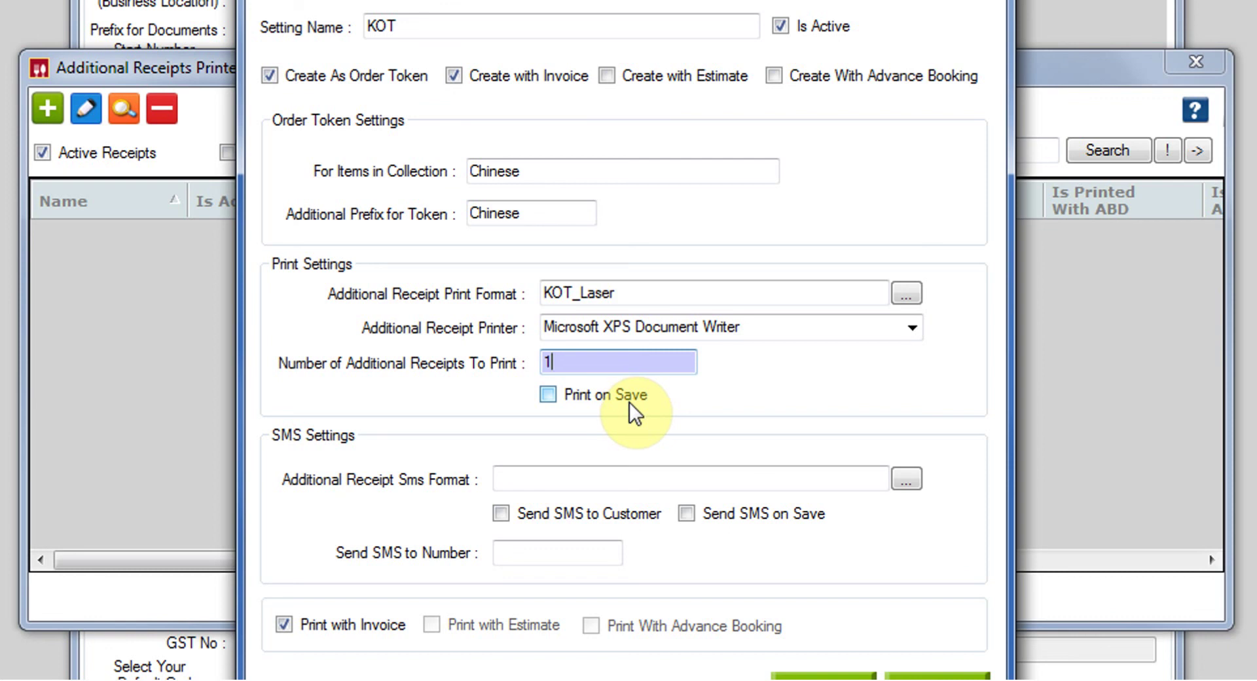
pyautogui.click(550, 396)
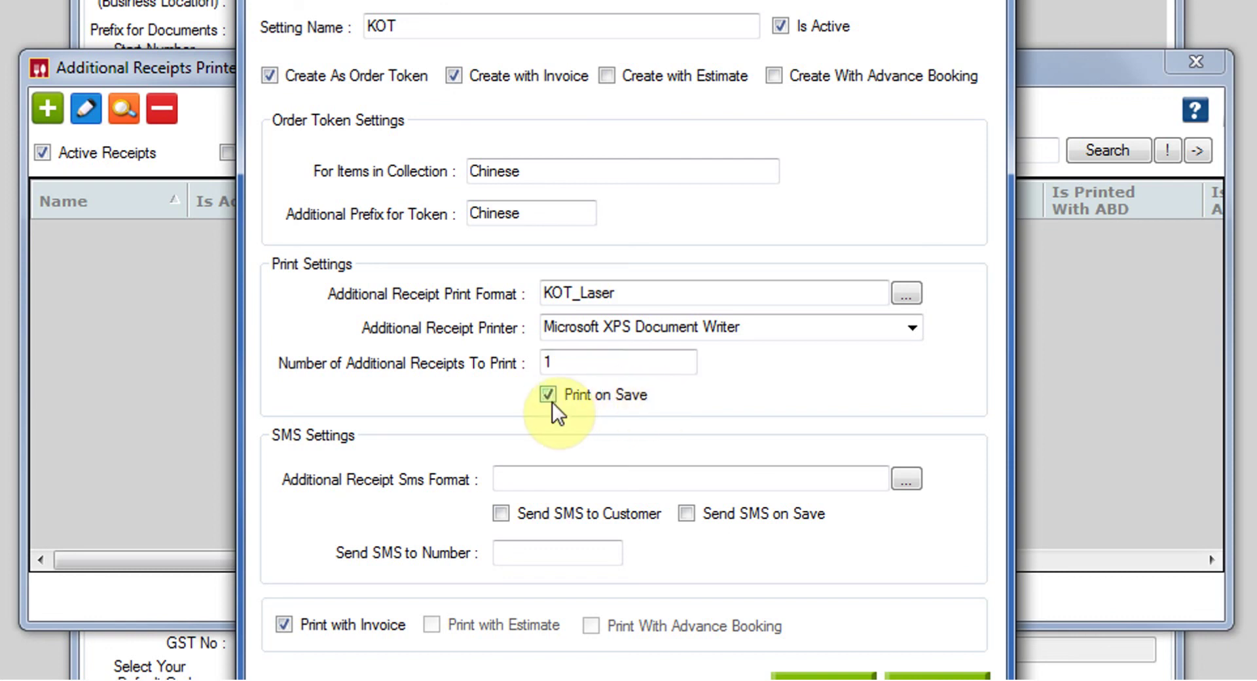
pyautogui.press('Tab')
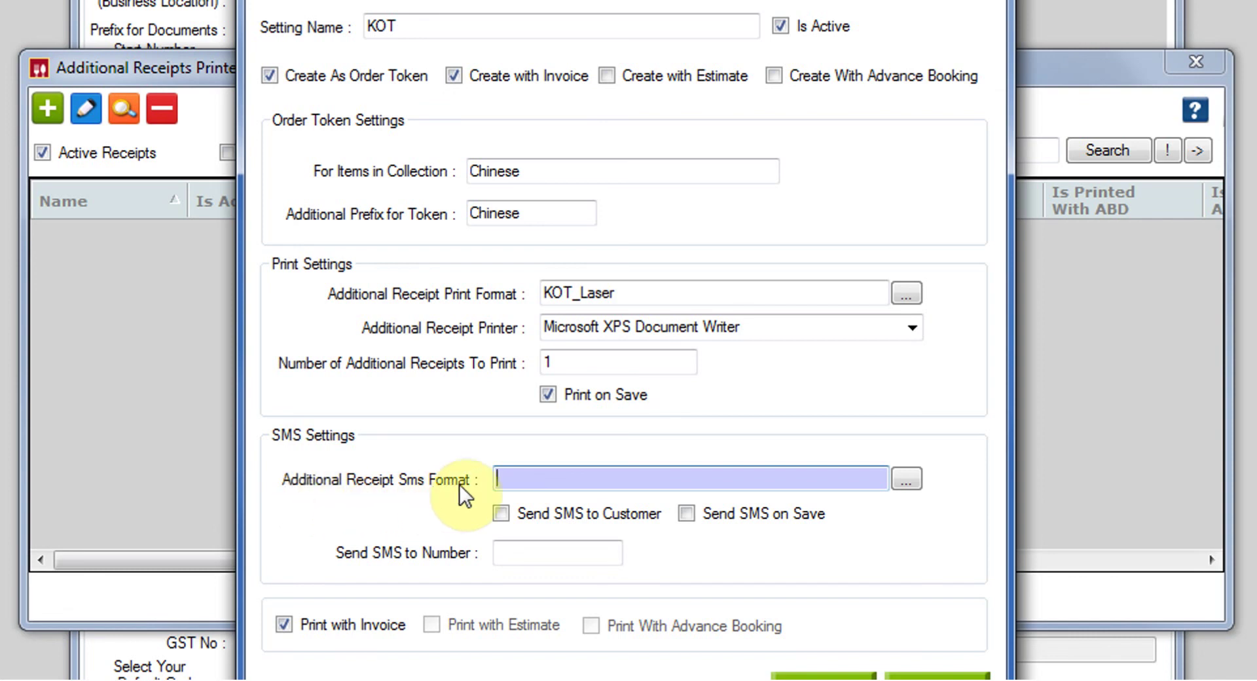
# Step: Use KOT_SMS_Text, send SMS to customer and on save, and enter the recipient's phone number
pyautogui.write('?kot')
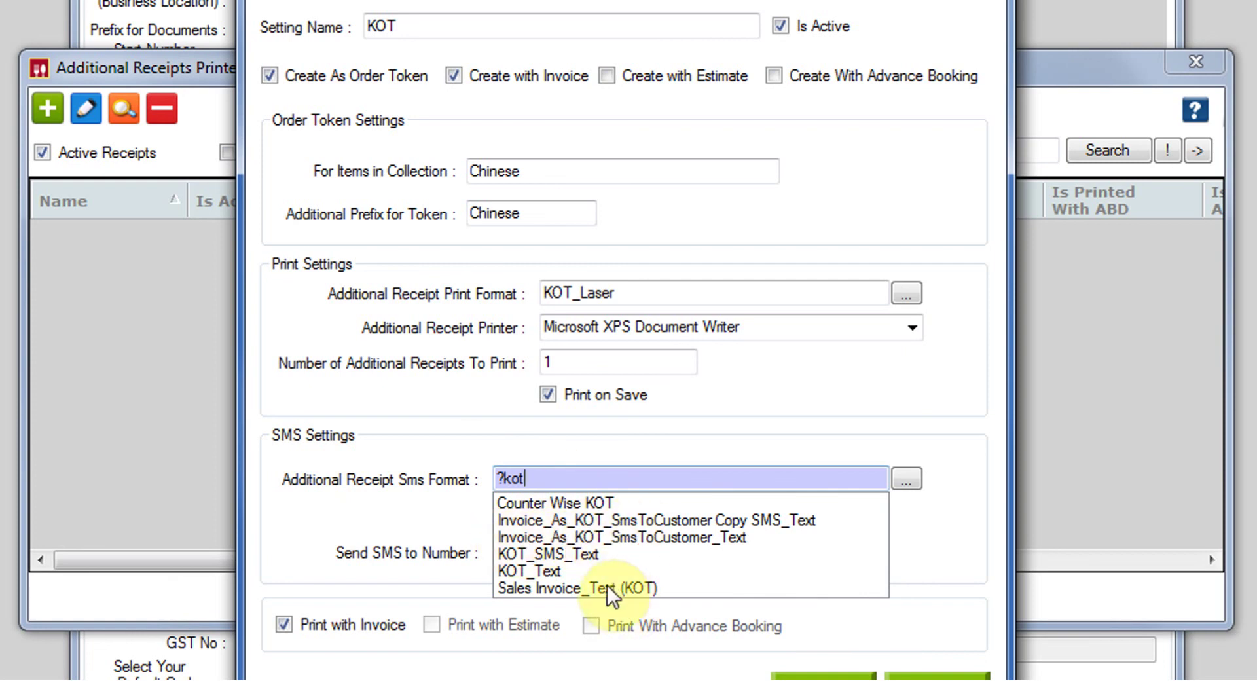
pyautogui.click(575, 554)
pyautogui.click(497, 512)
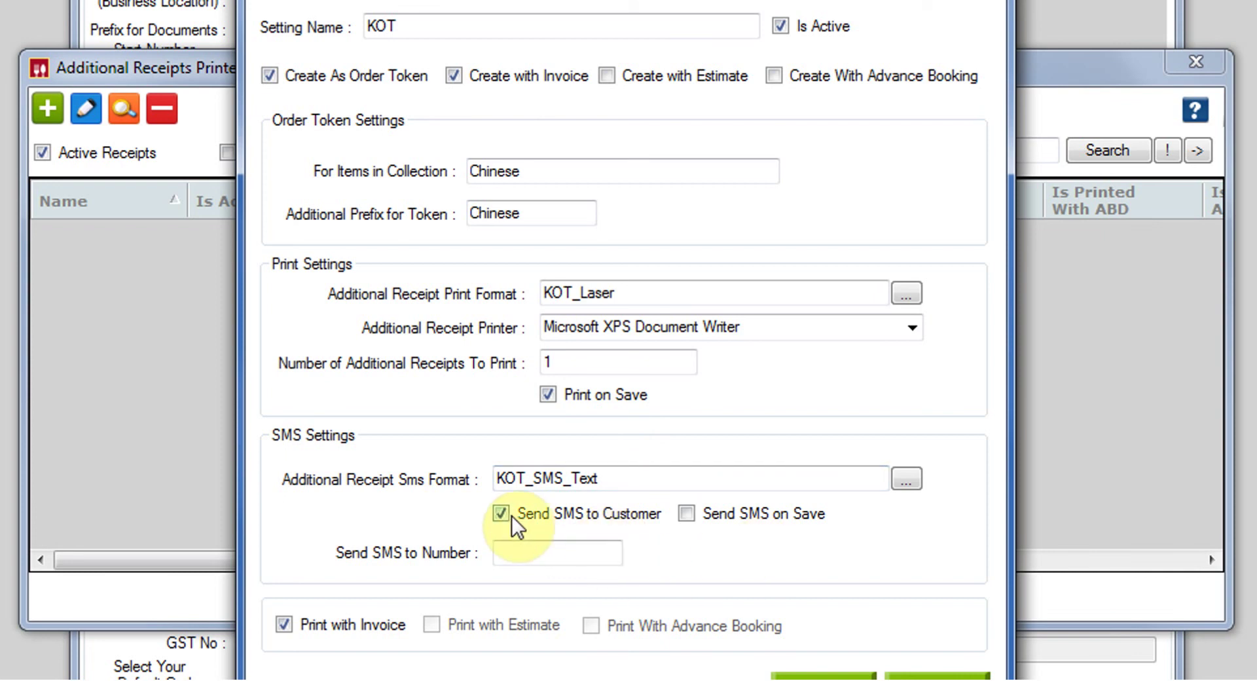
pyautogui.click(686, 512)
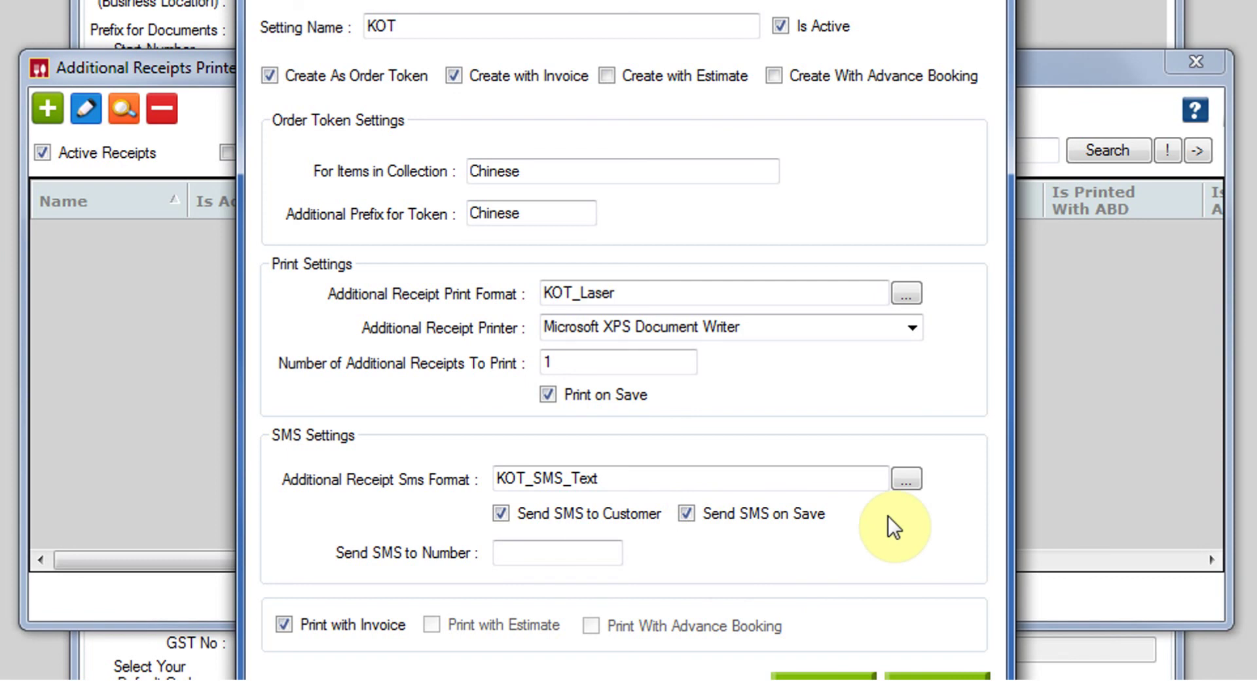
pyautogui.click(516, 553)
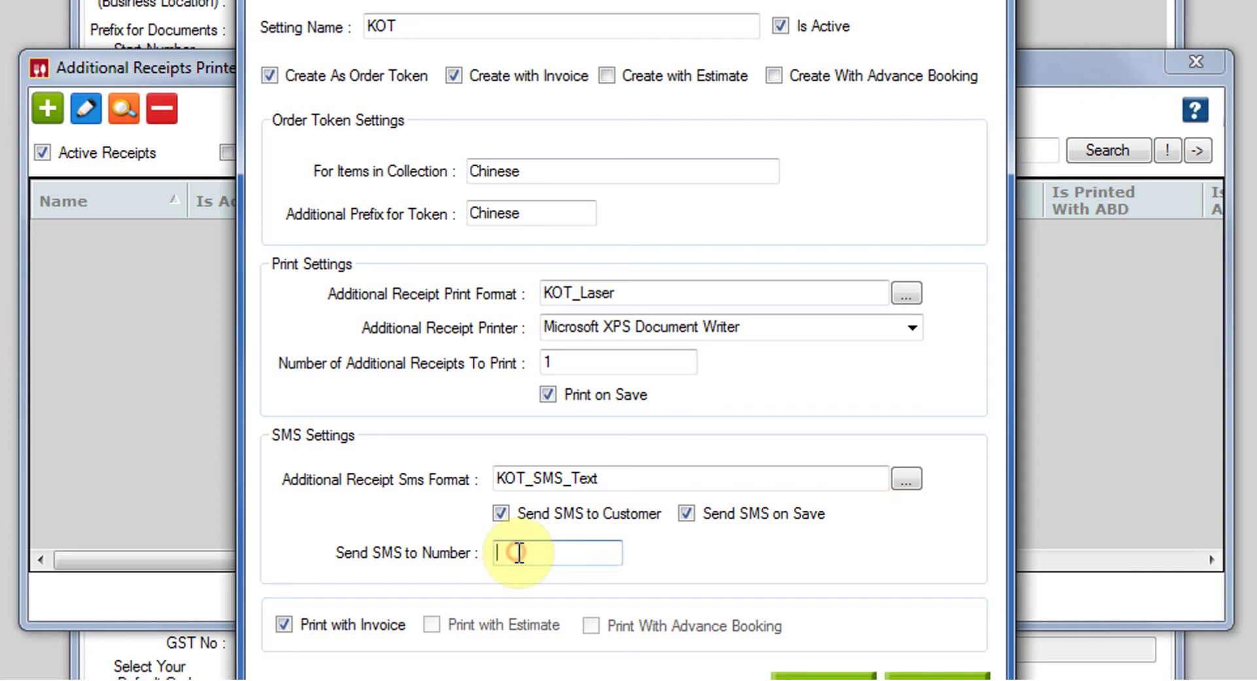
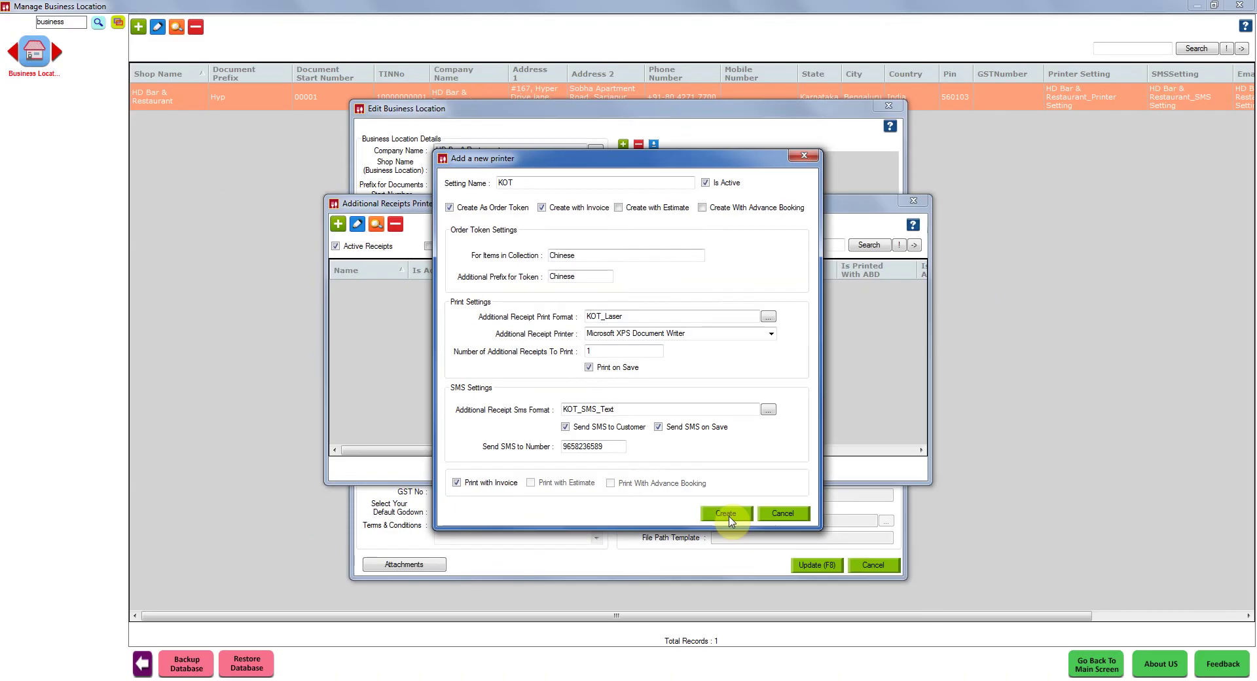
# Step: Save the KOT printer setting, update the business location, and return to the order screen
pyautogui.click(769, 592)
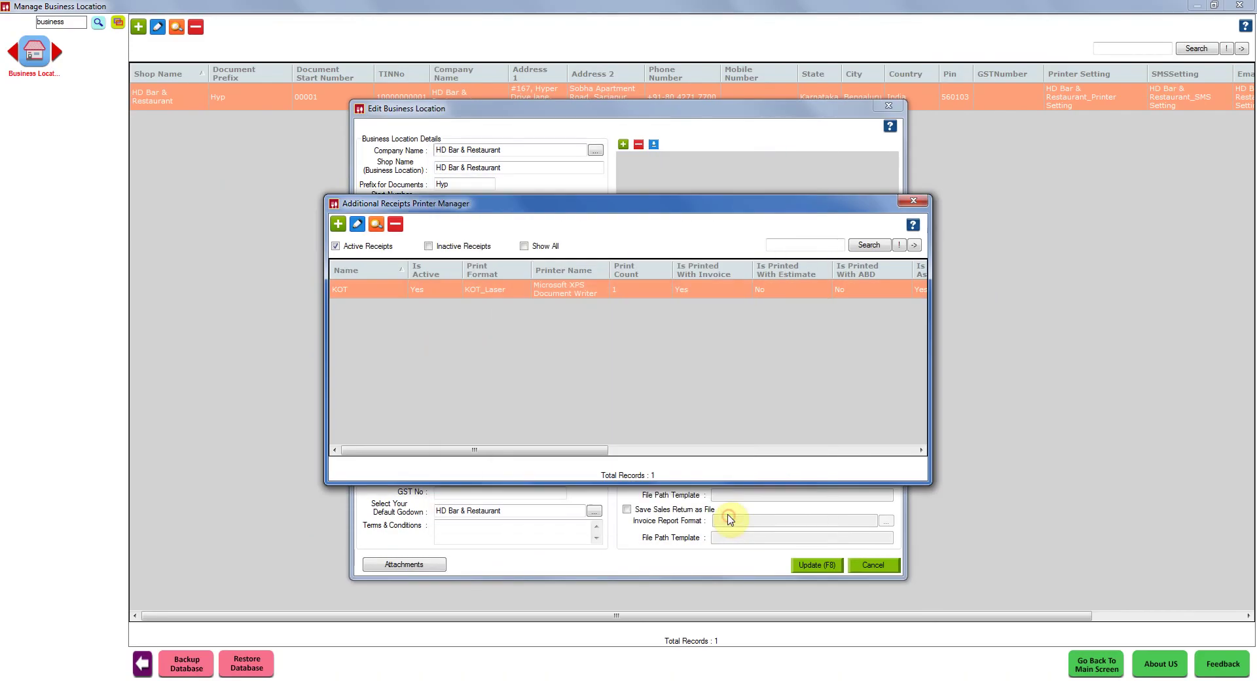
pyautogui.click(1043, 136)
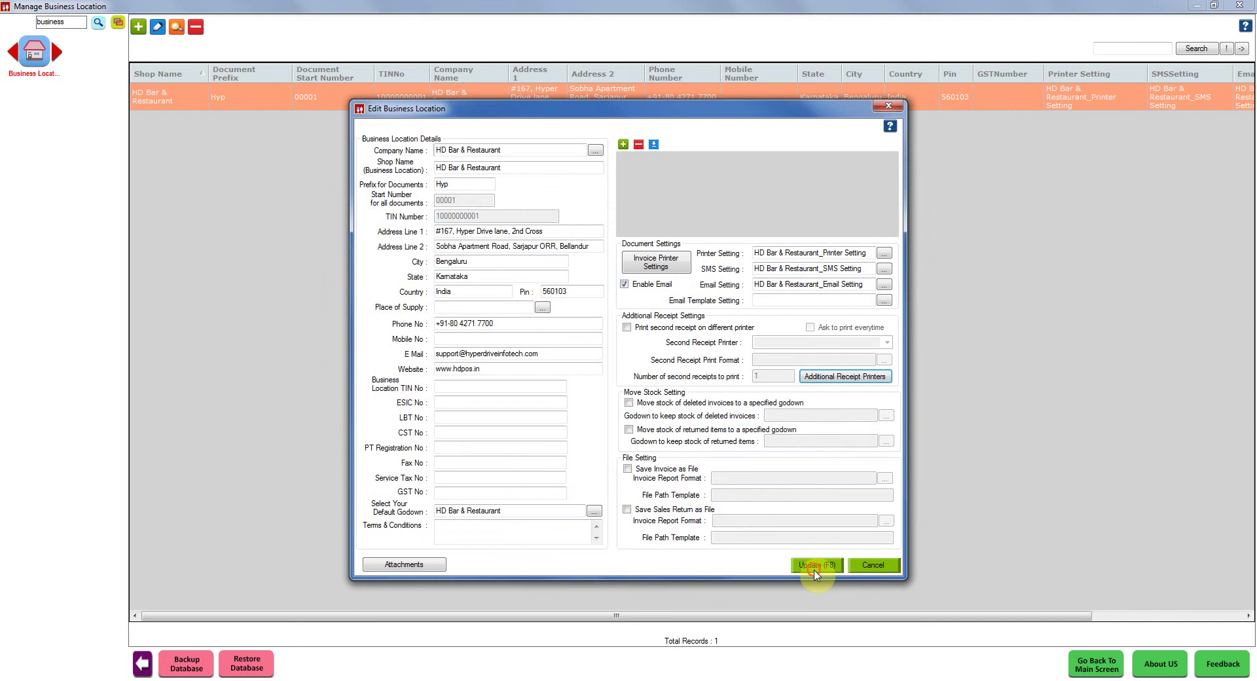
pyautogui.click(816, 567)
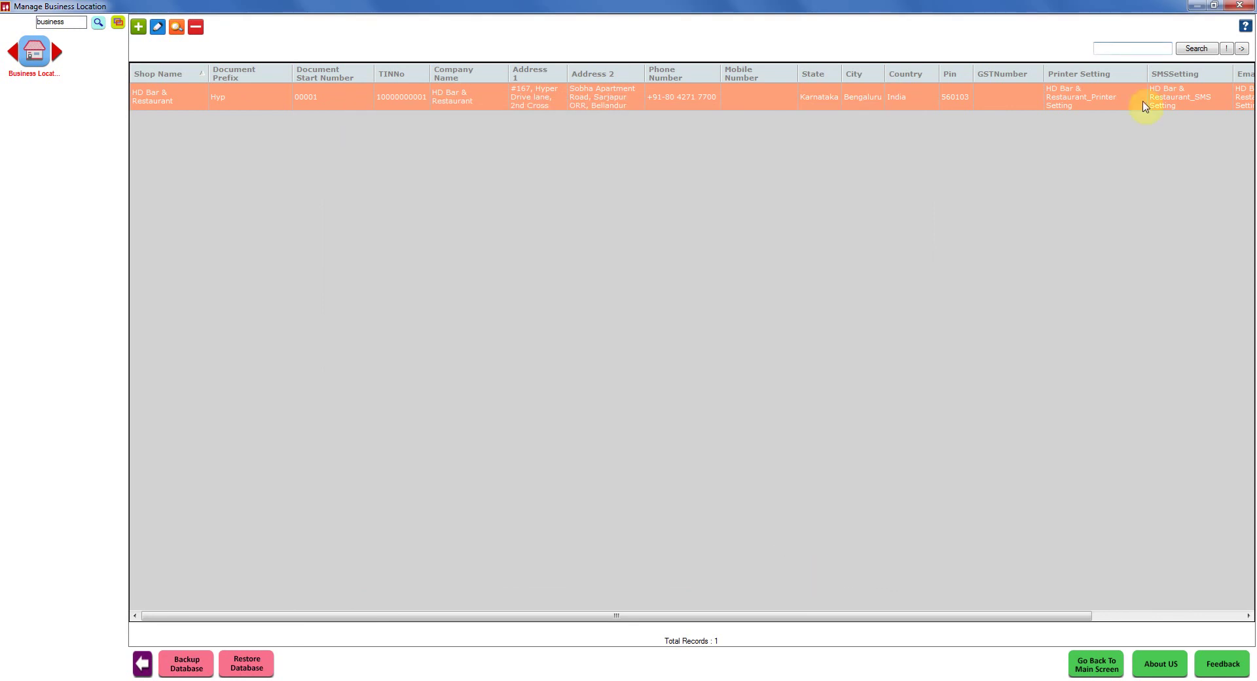
pyautogui.click(1240, 6)
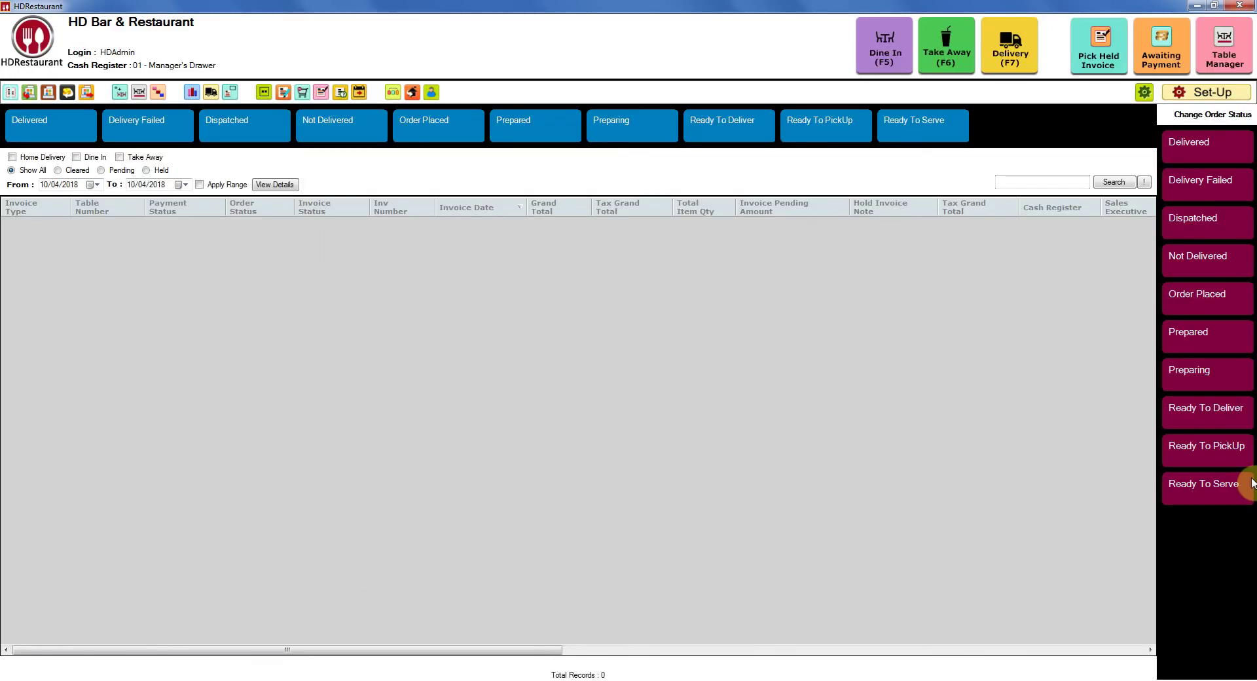
pyautogui.click(1252, 483)
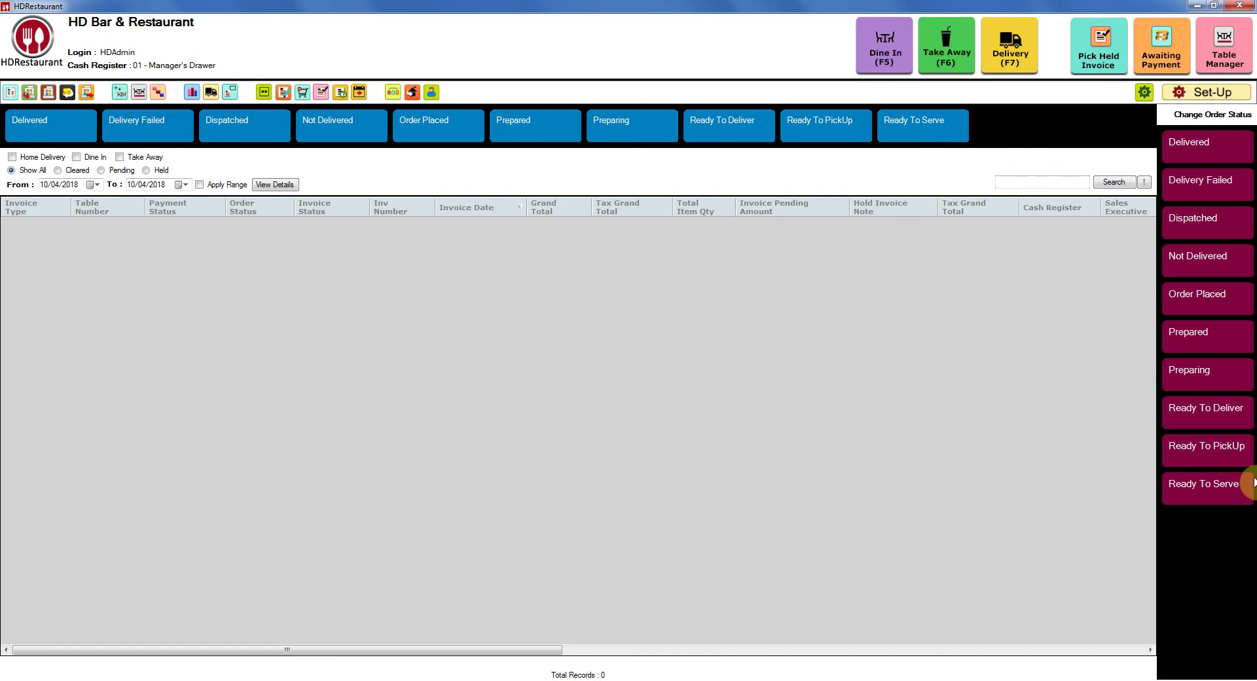